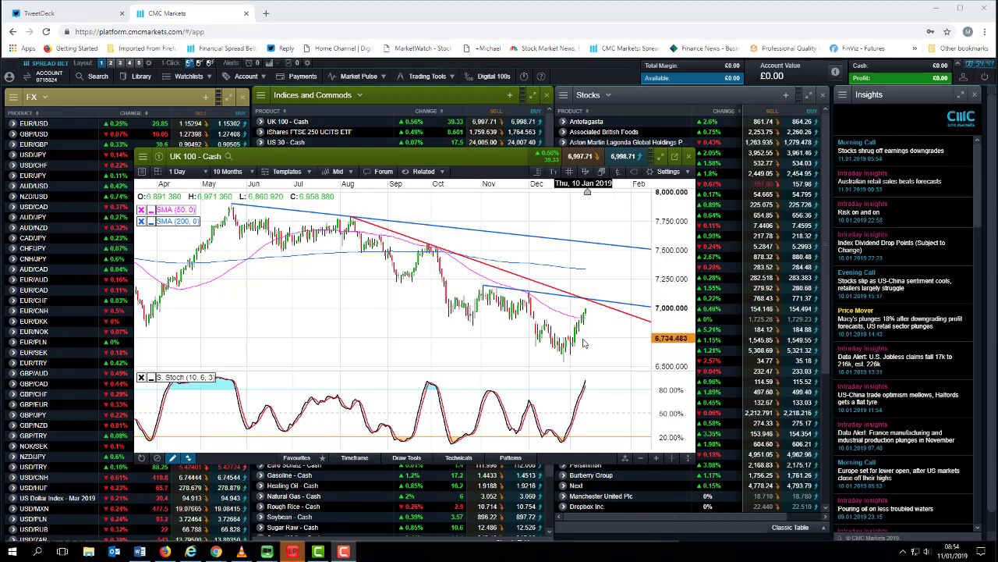
Switch the UK 100 chart to the 1 Week interval and examine the long-term trend across about three to six years
scroll(581, 343, "up", 1)
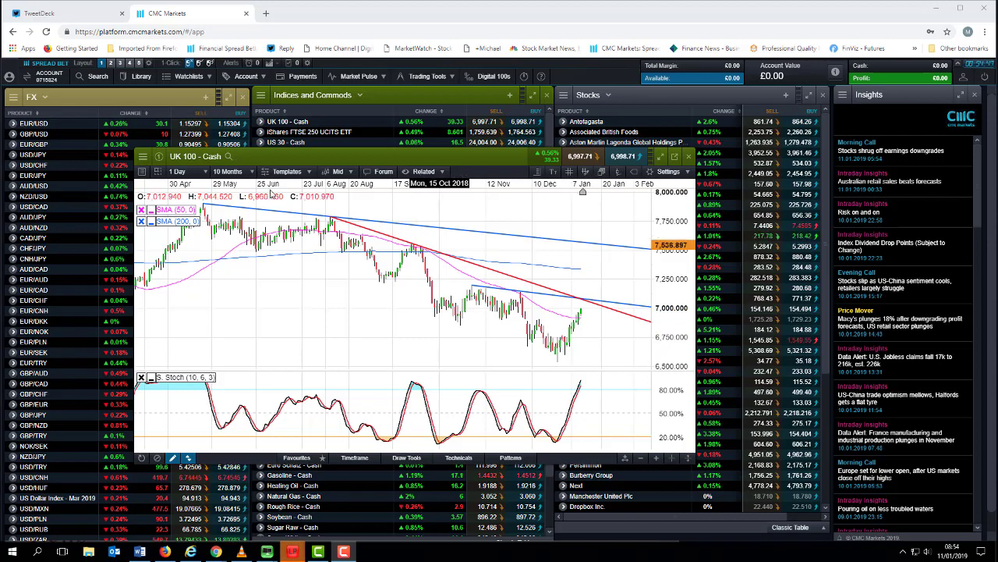
left_click(194, 173)
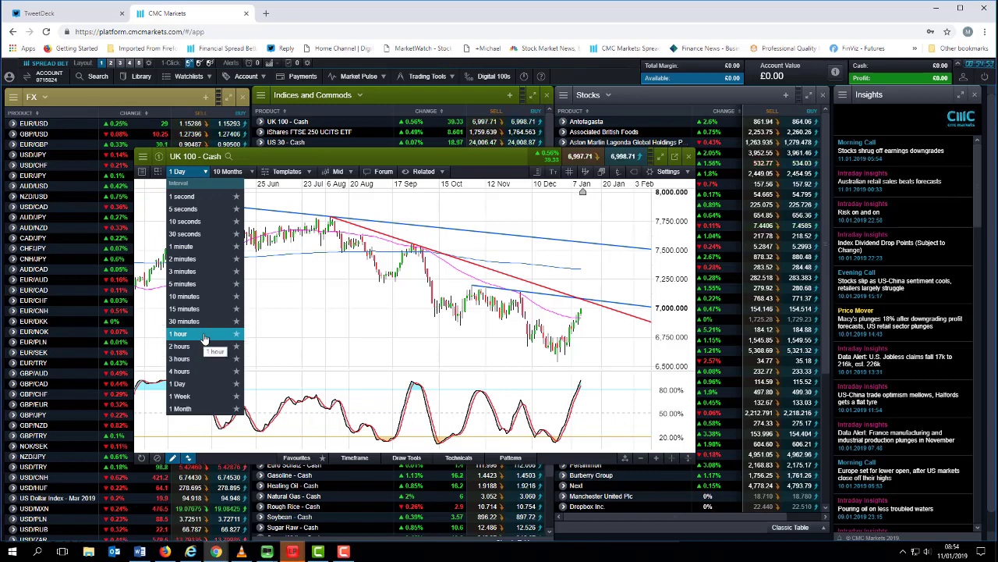
left_click(191, 395)
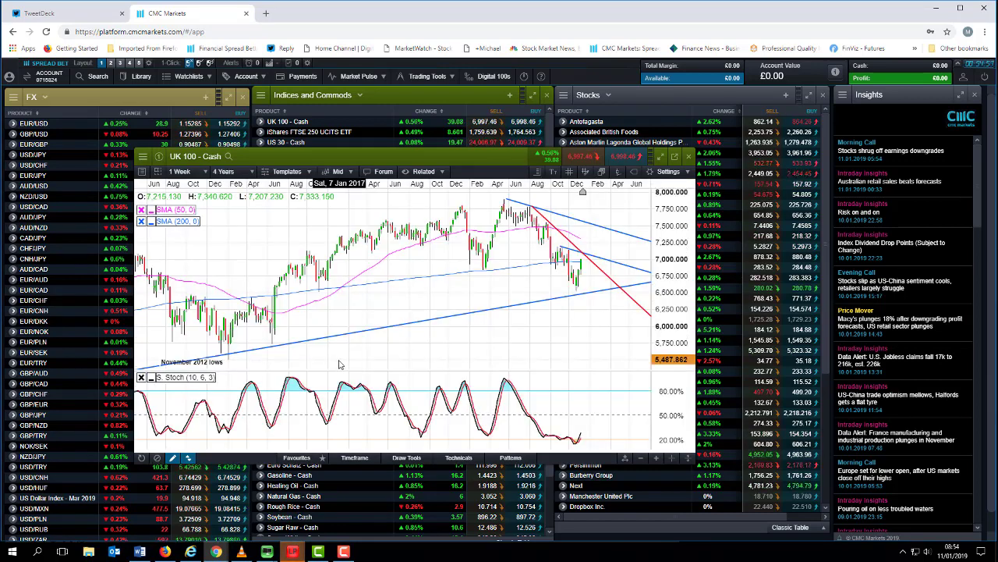
scroll(374, 336, "down", 3)
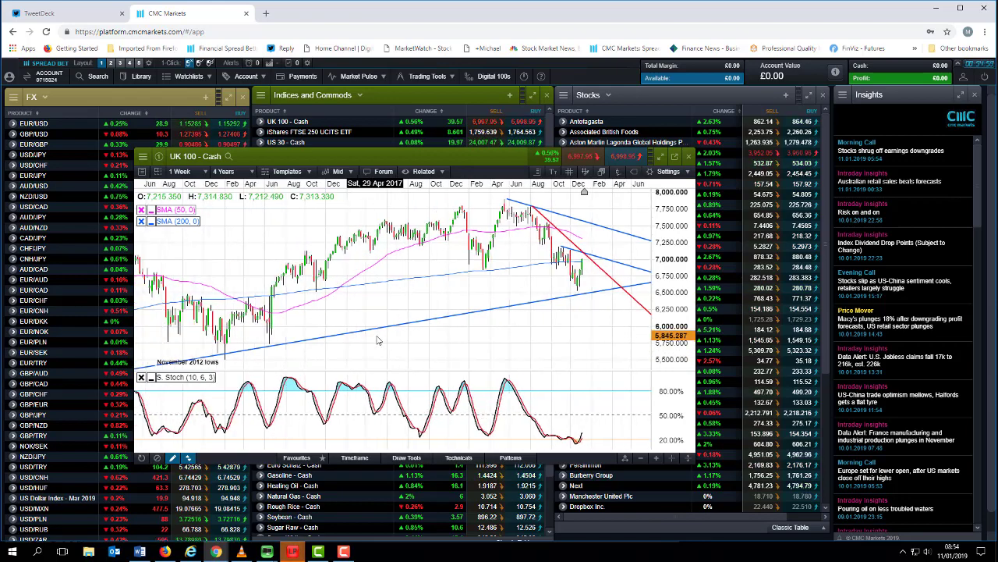
scroll(376, 319, "down", 5)
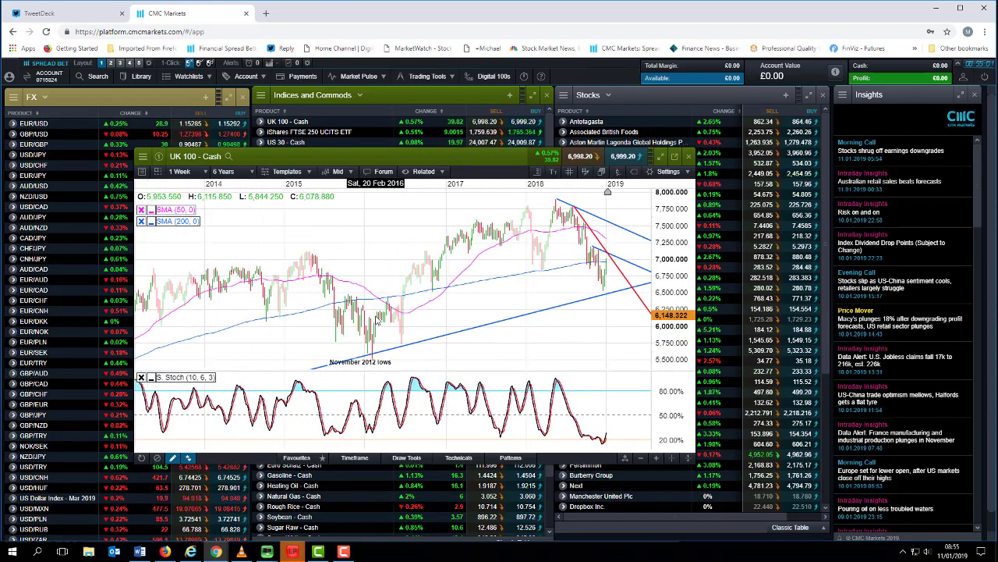
scroll(376, 320, "up", 6)
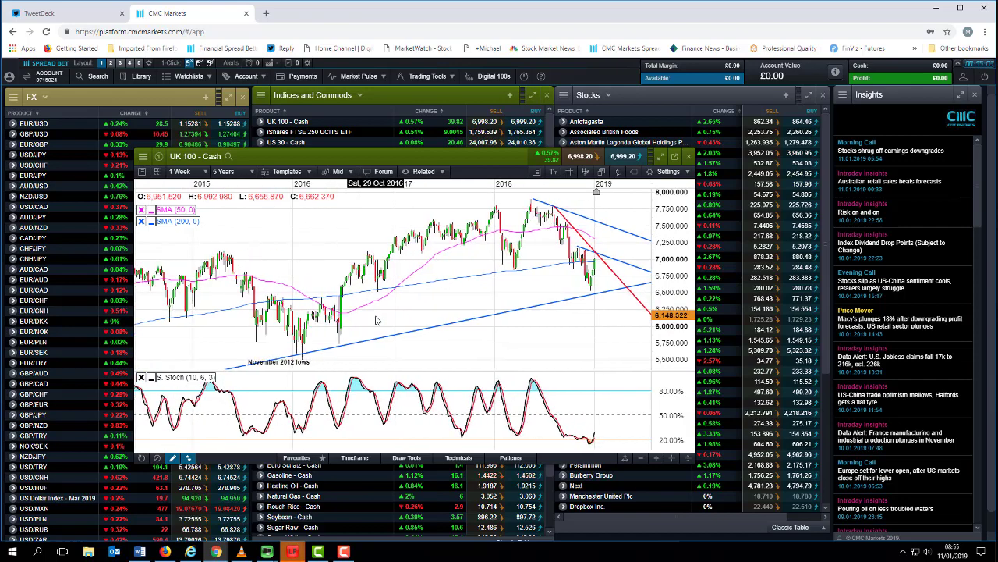
scroll(375, 320, "up", 1)
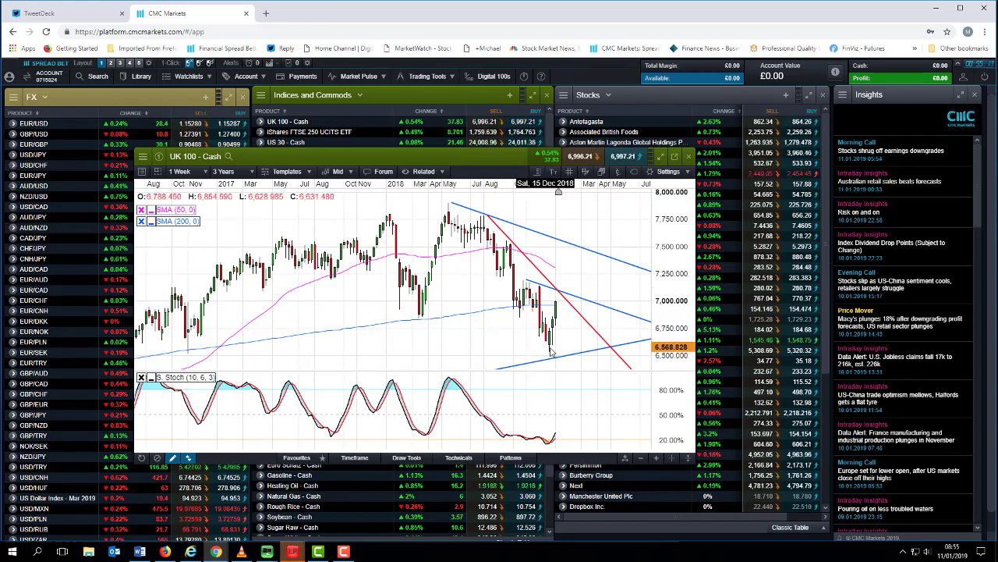
Return the UK 100 chart to the 1 Day interval, review recent price action, and close the chart
left_click(182, 171)
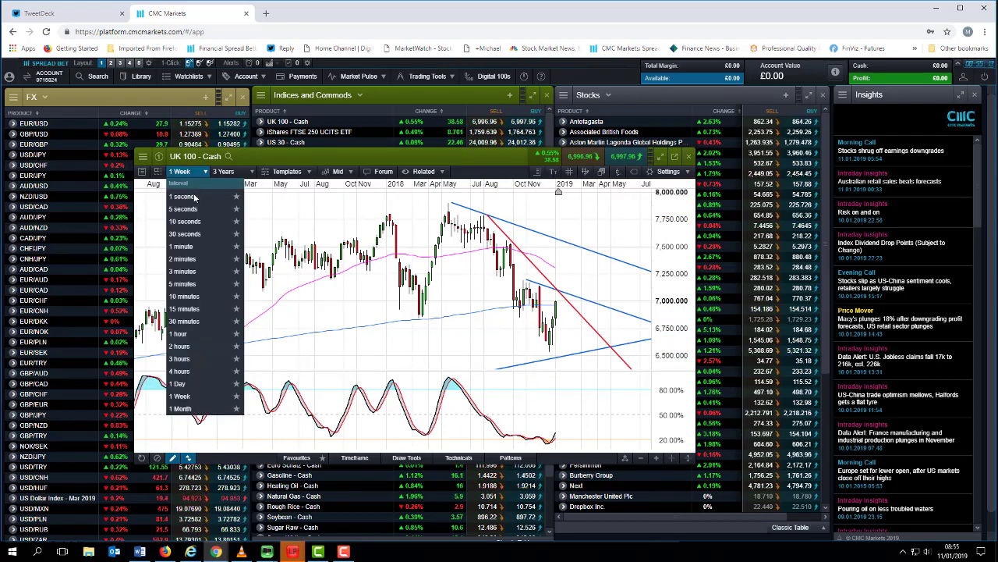
left_click(179, 383)
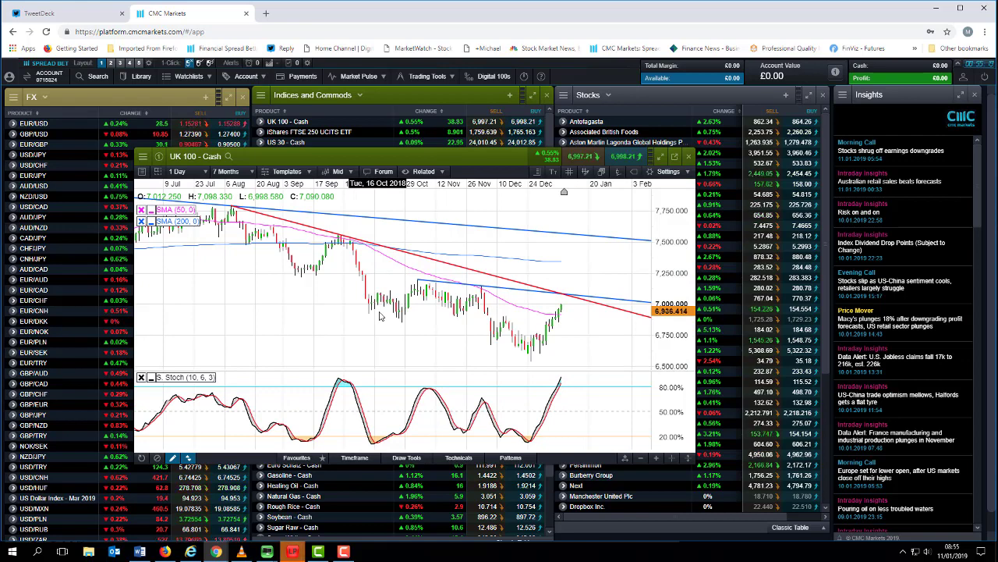
left_click(688, 159)
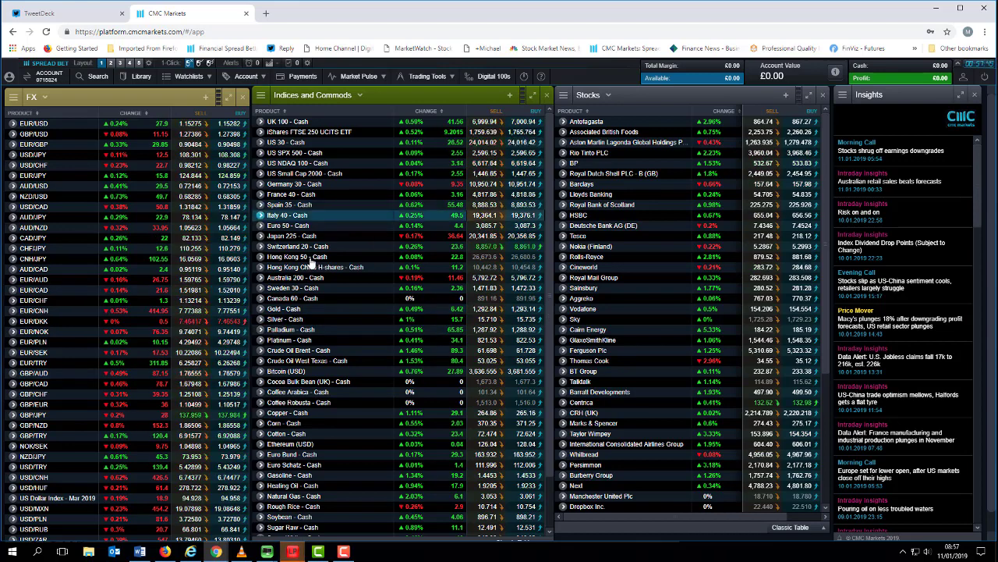
Open the US SPX 500 daily chart, move it clear of the top of the watchlists, and enlarge it to show about 10 months
left_click(298, 158)
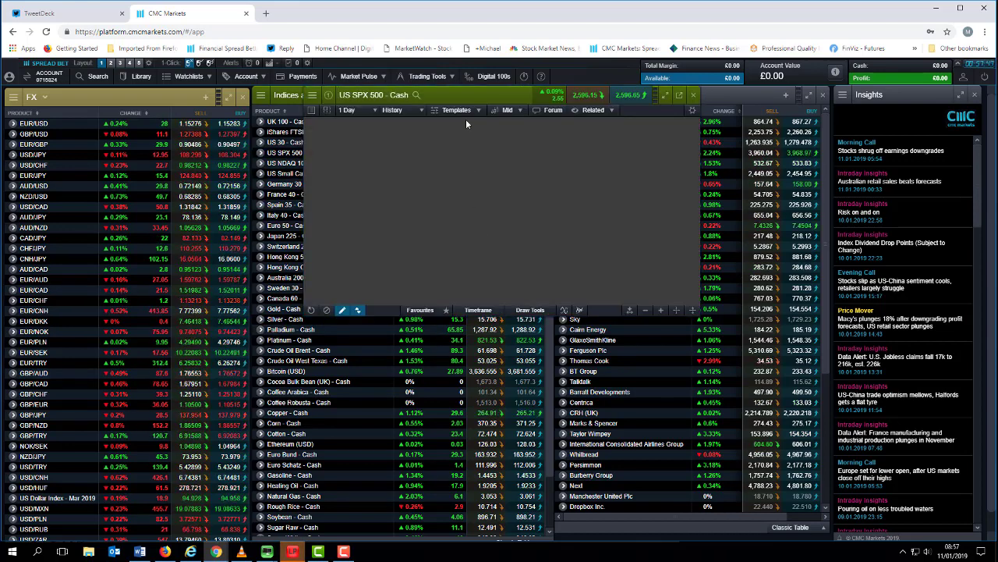
left_click_drag(472, 92, 308, 191)
scroll(497, 340, "down", 3)
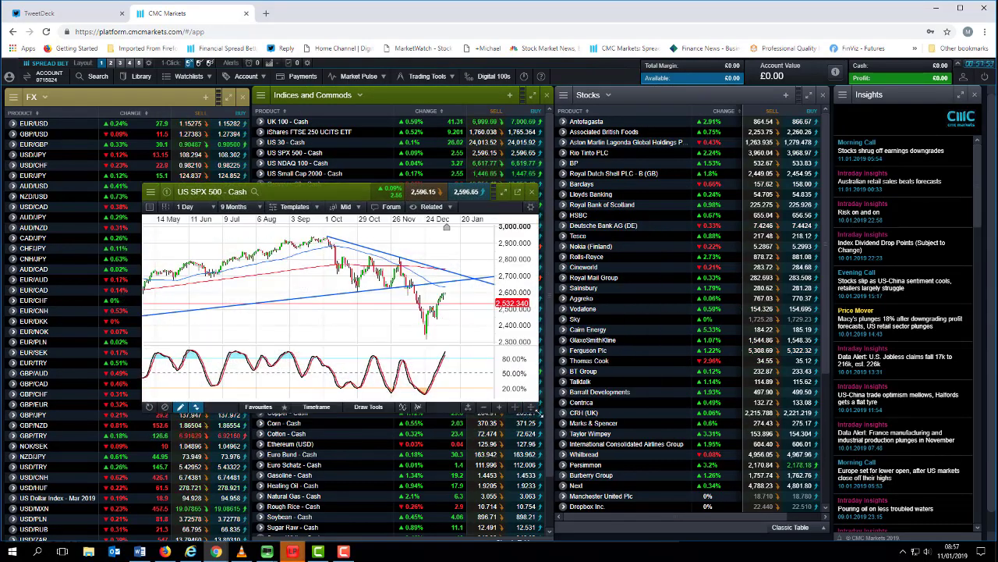
left_click_drag(537, 411, 660, 471)
scroll(528, 354, "down", 1)
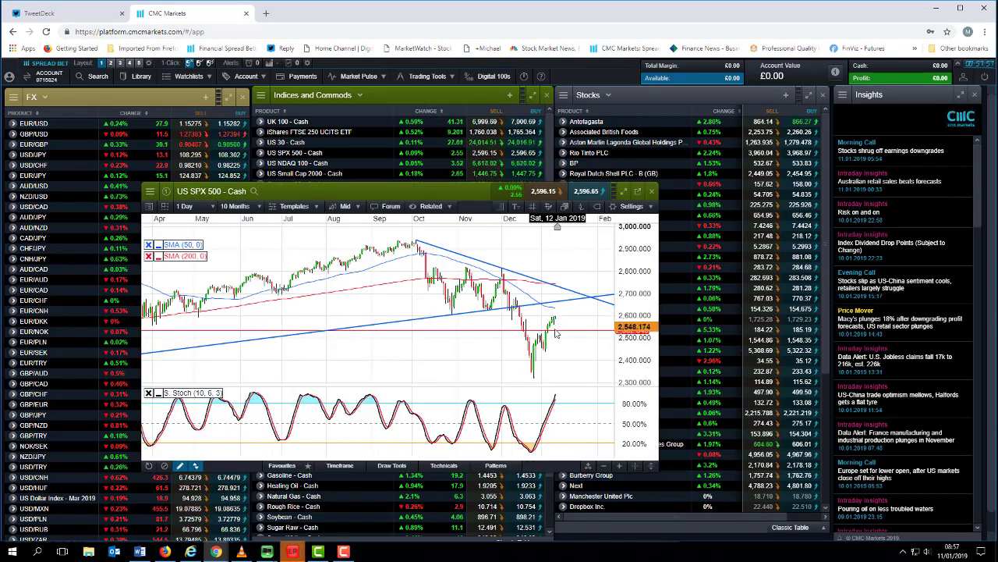
Examine the US SPX 500 rebound against its trendlines over six months to two years, and close the chart
scroll(537, 373, "up", 3)
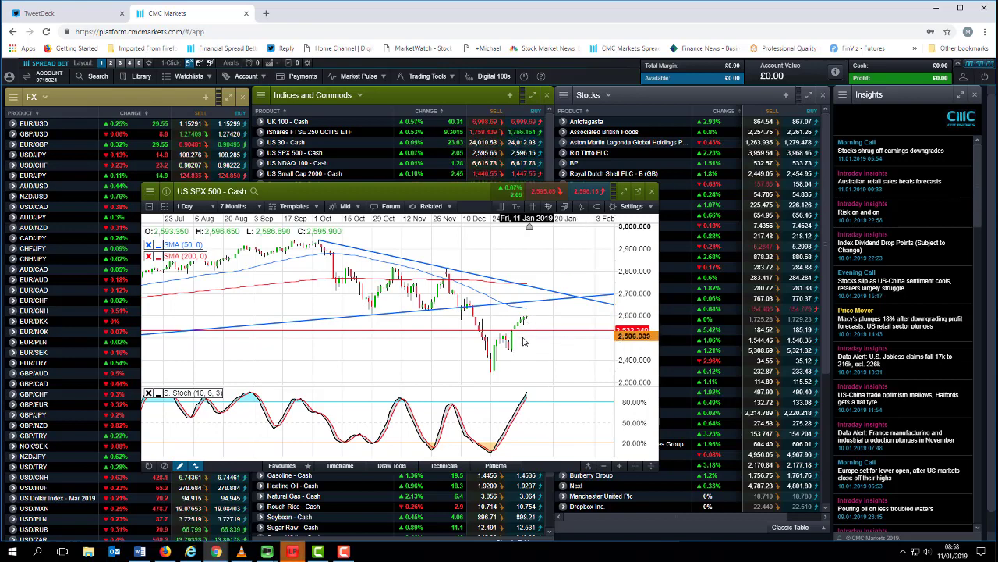
scroll(532, 337, "down", 4)
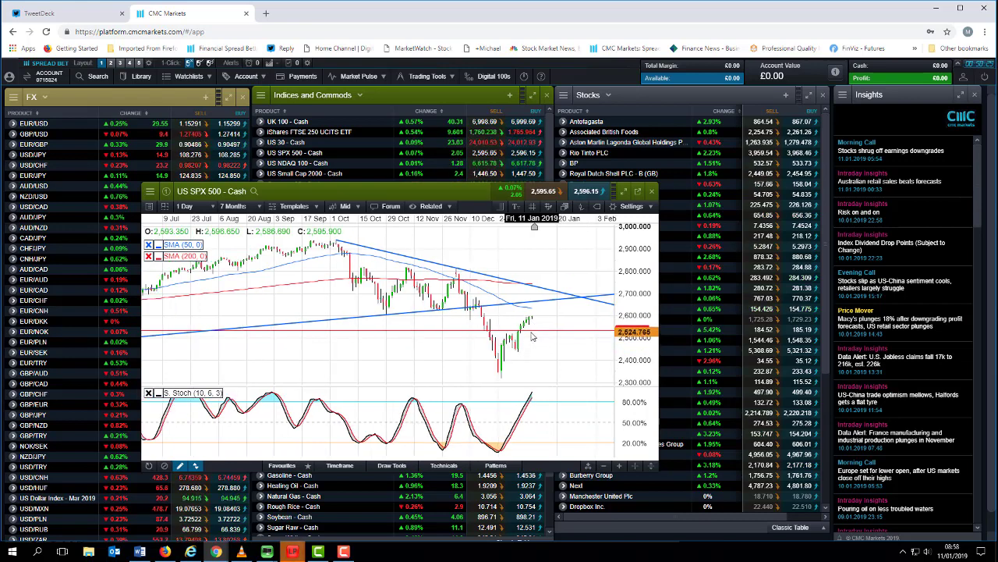
scroll(532, 336, "up", 3)
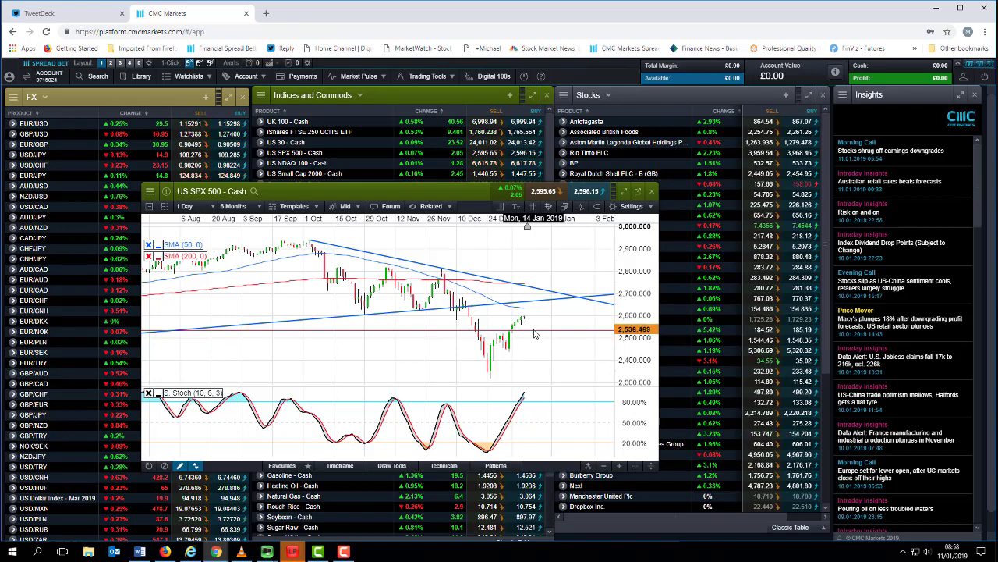
scroll(534, 334, "down", 8)
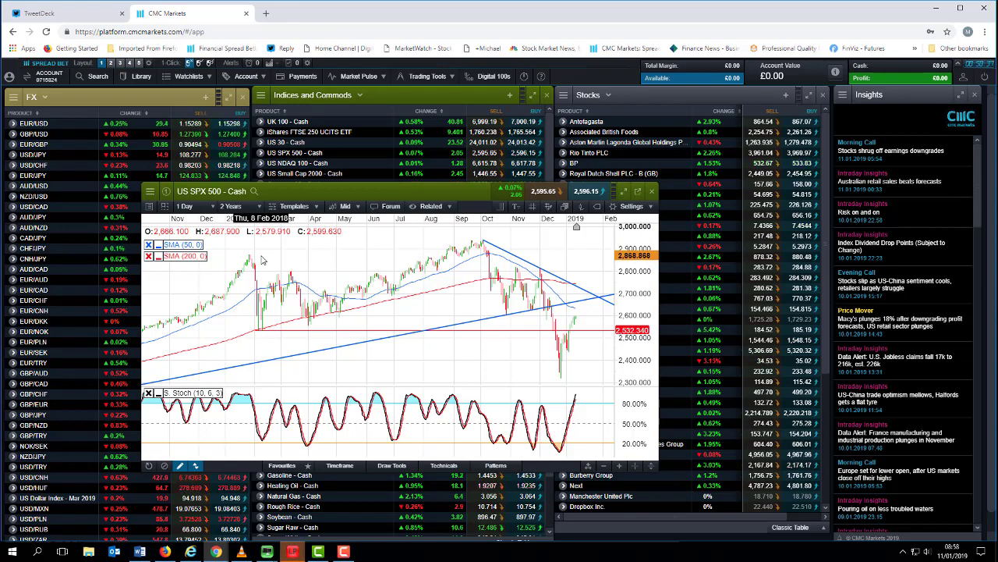
left_click(652, 191)
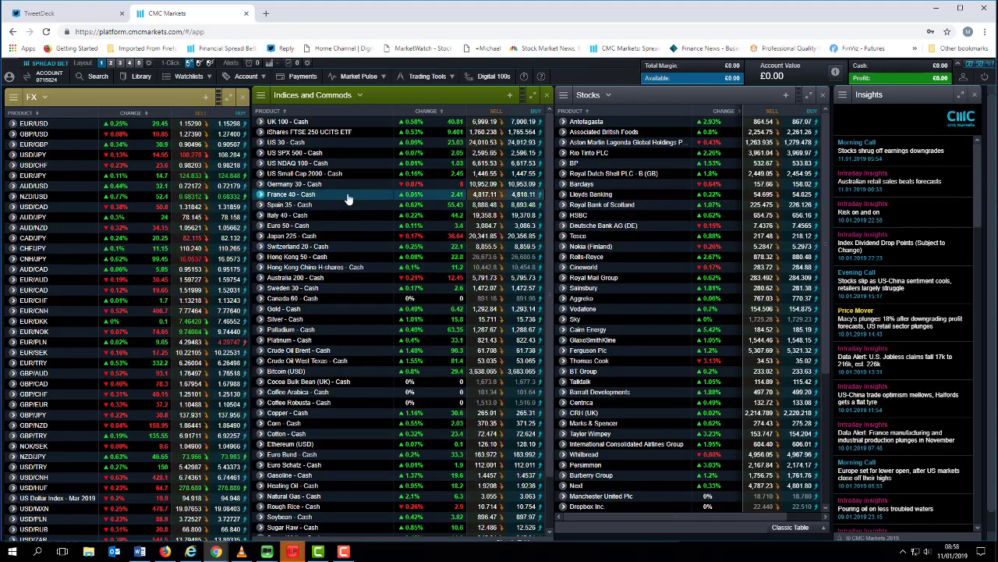
Reopen the UK 100 daily chart, check the last five months against the trendlines, and close it
left_click(296, 124)
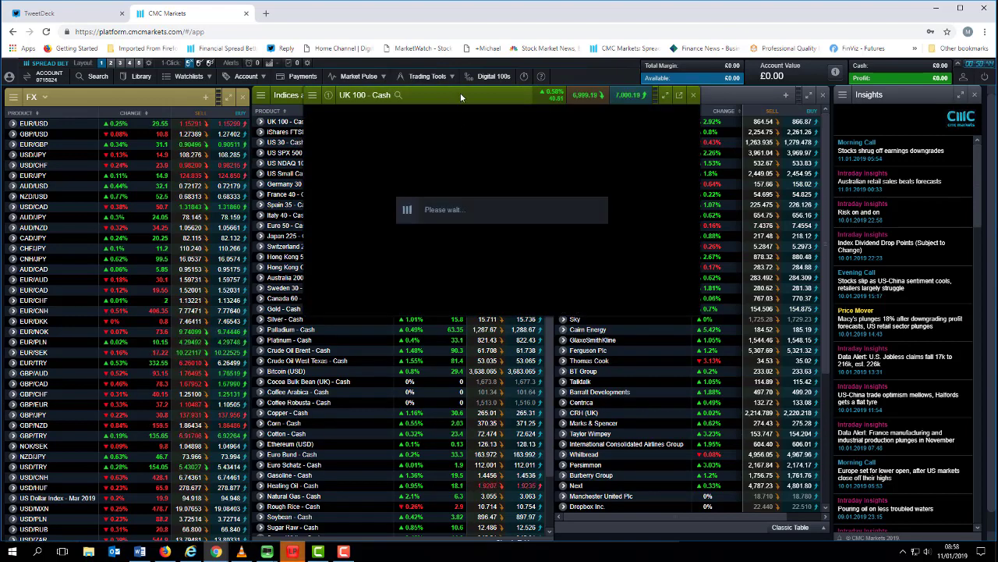
left_click_drag(460, 97, 426, 207)
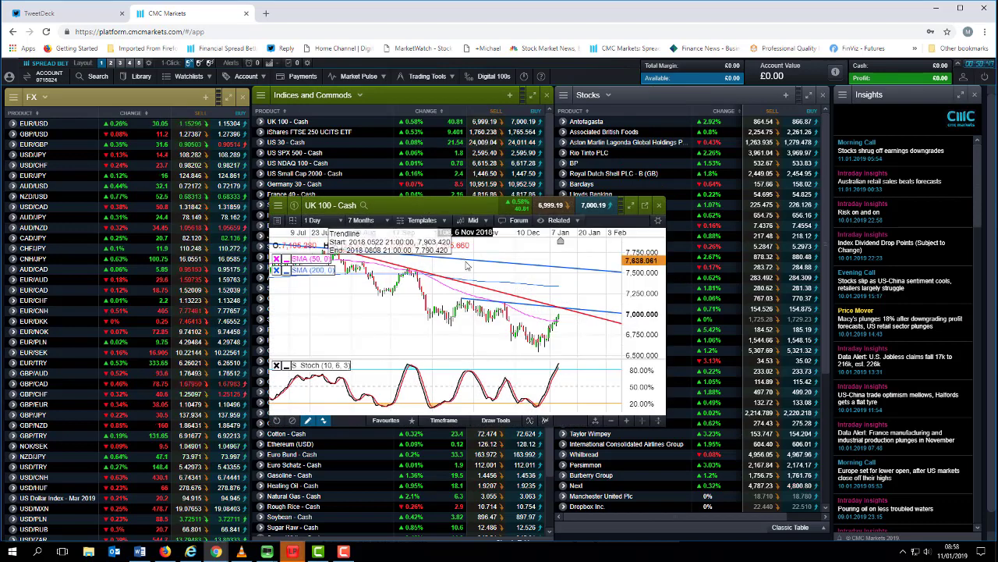
scroll(467, 266, "up", 2)
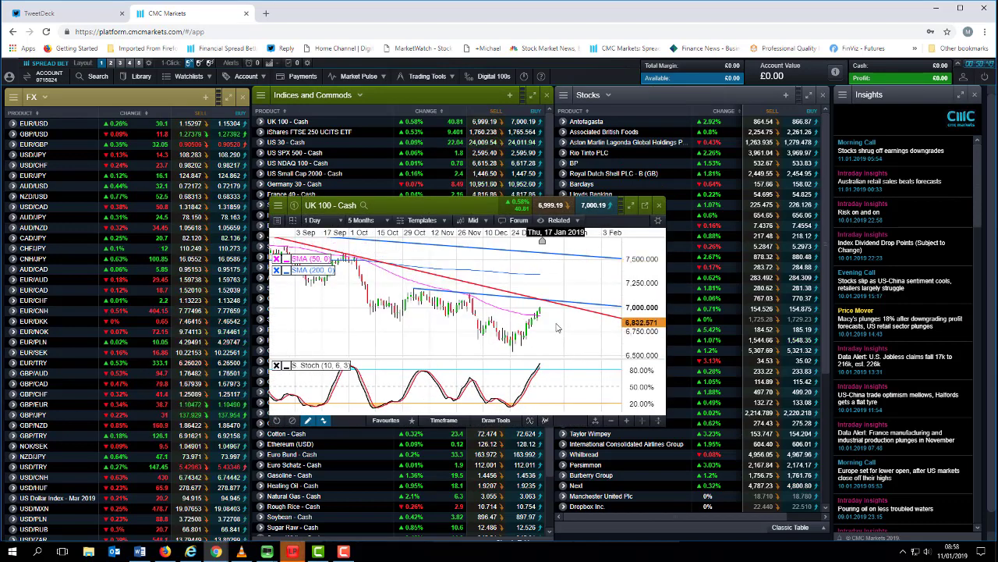
left_click(660, 206)
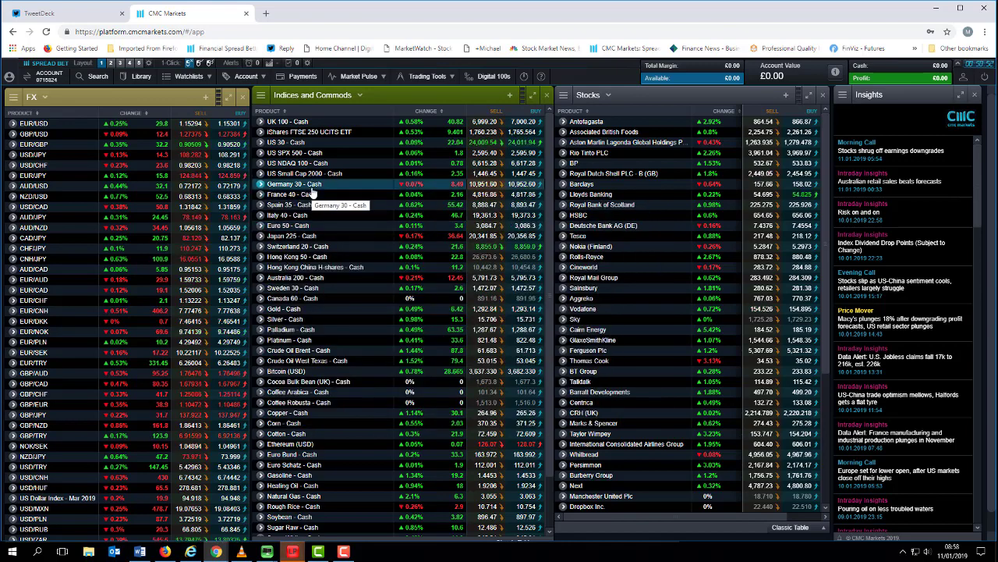
Open the Germany 30 daily chart, review it maximized, restore it to a floating window, and close it
left_click(312, 191)
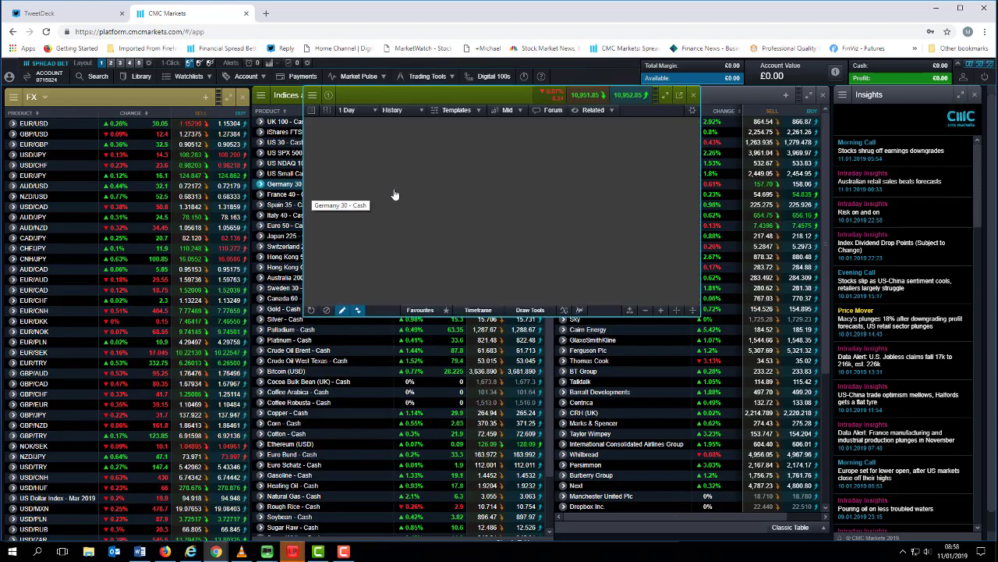
left_click_drag(479, 102, 431, 230)
double_click(431, 231)
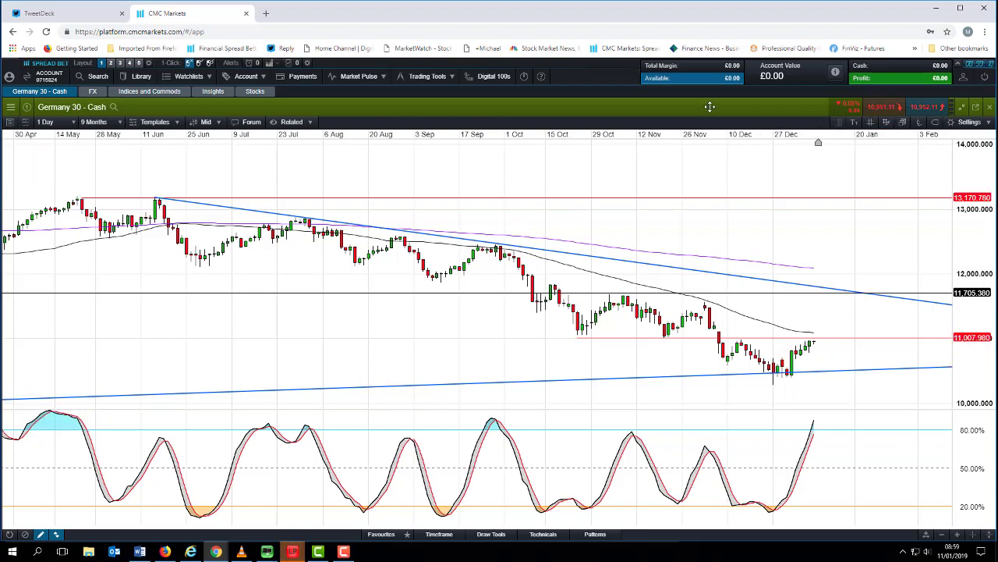
left_click_drag(812, 110, 485, 232)
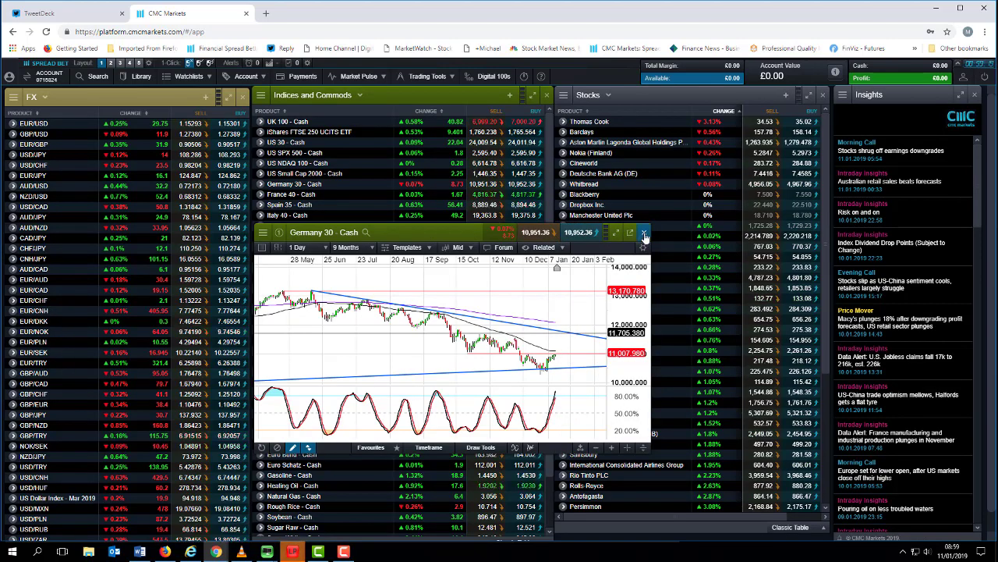
left_click(644, 234)
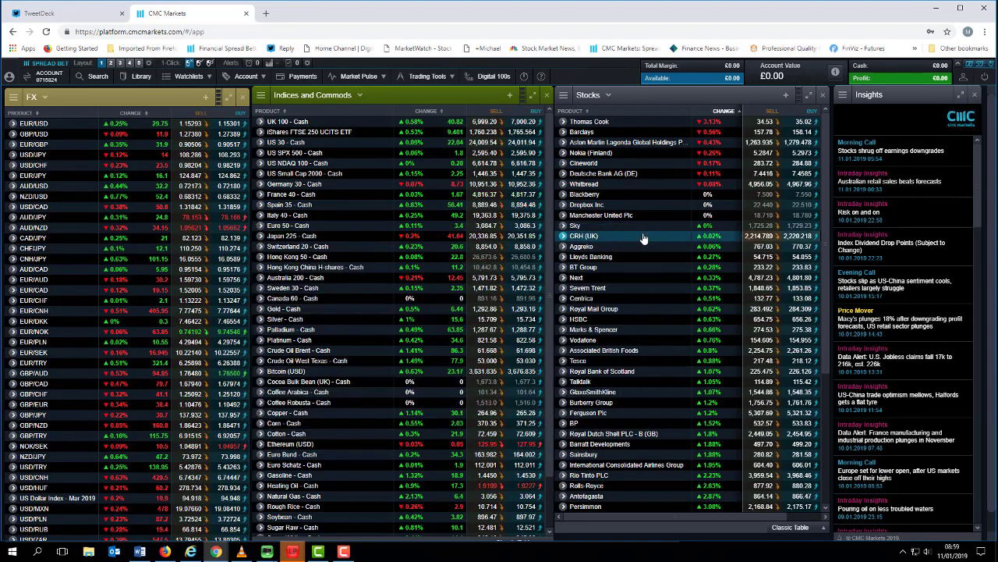
Open the GBP/USD daily chart, enlarge it, and position it over the middle of the workspace
left_click(17, 133)
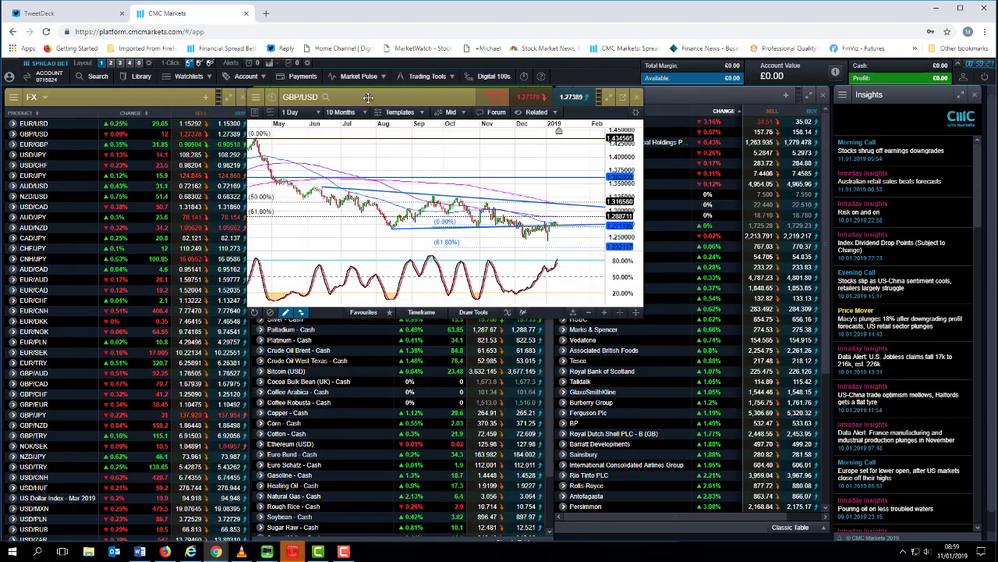
left_click_drag(368, 97, 245, 202)
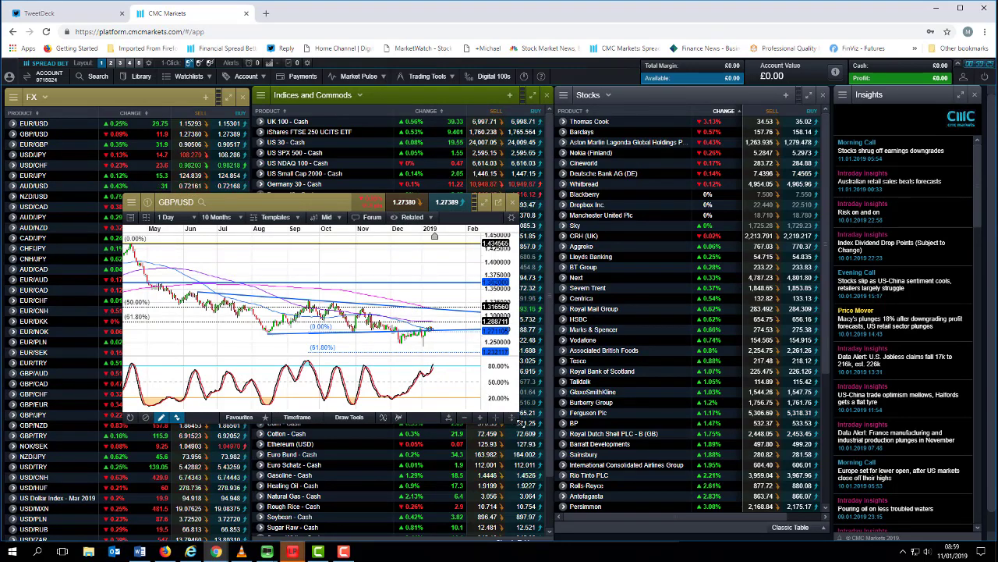
left_click_drag(521, 422, 666, 466)
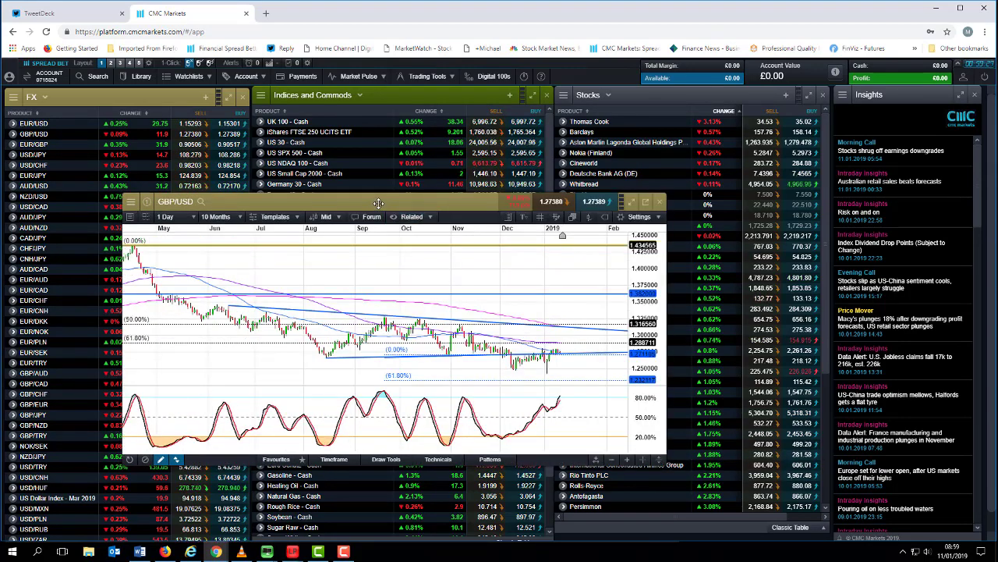
left_click_drag(387, 203, 436, 173)
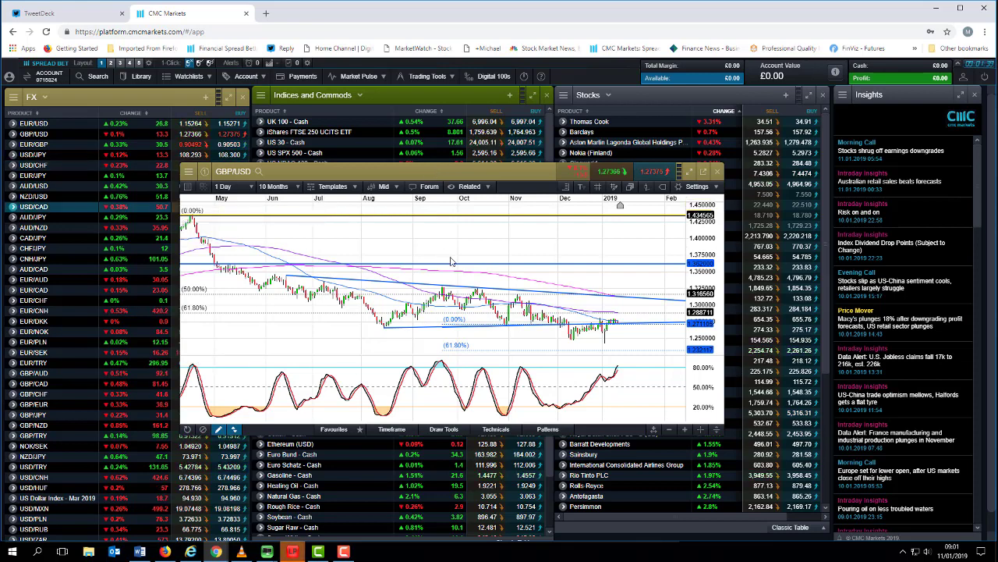
Examine the last five to six months of GBP/USD price action around the trendline, and close the chart
scroll(462, 310, "up", 2)
scroll(462, 310, "up", 3)
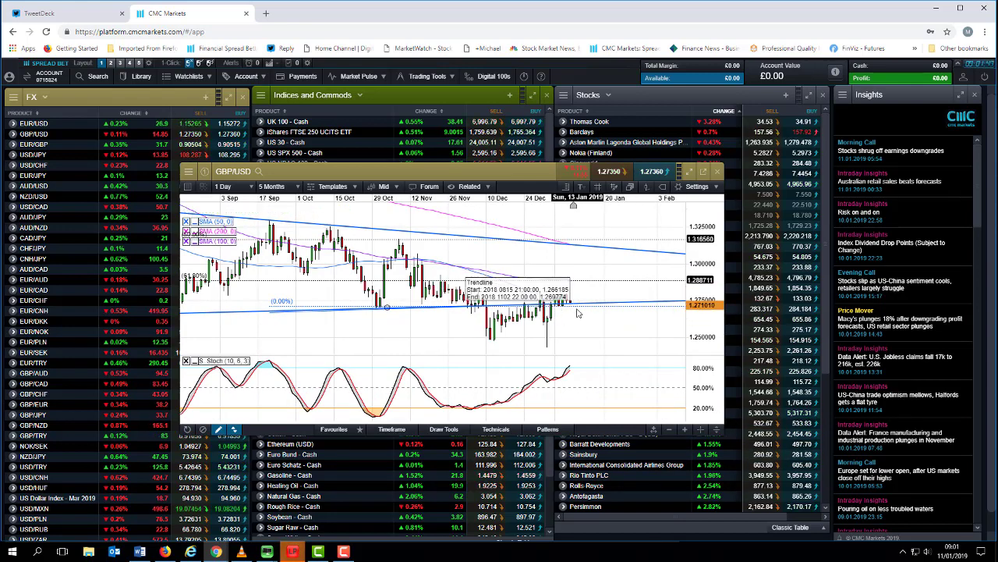
scroll(577, 309, "down", 1)
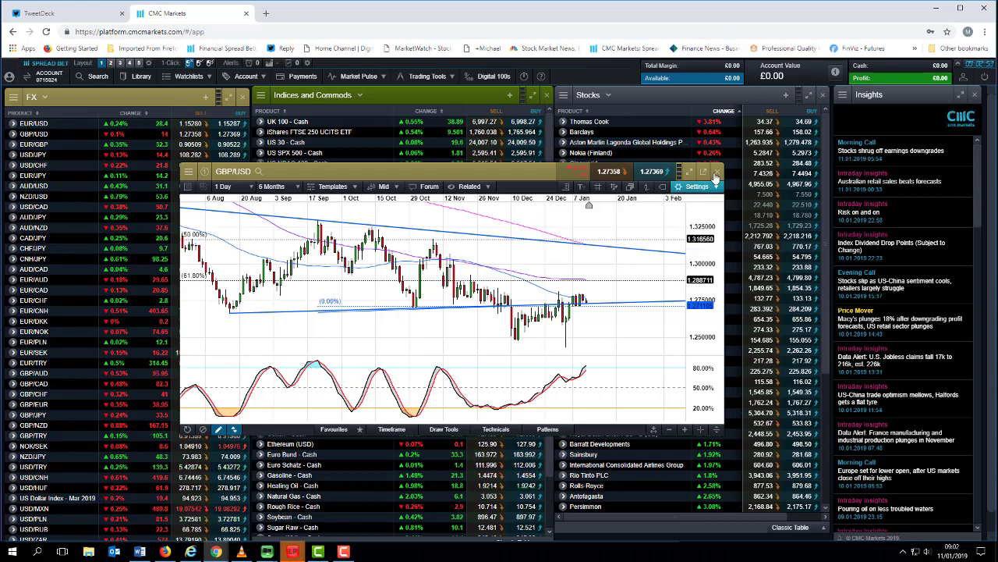
left_click(717, 172)
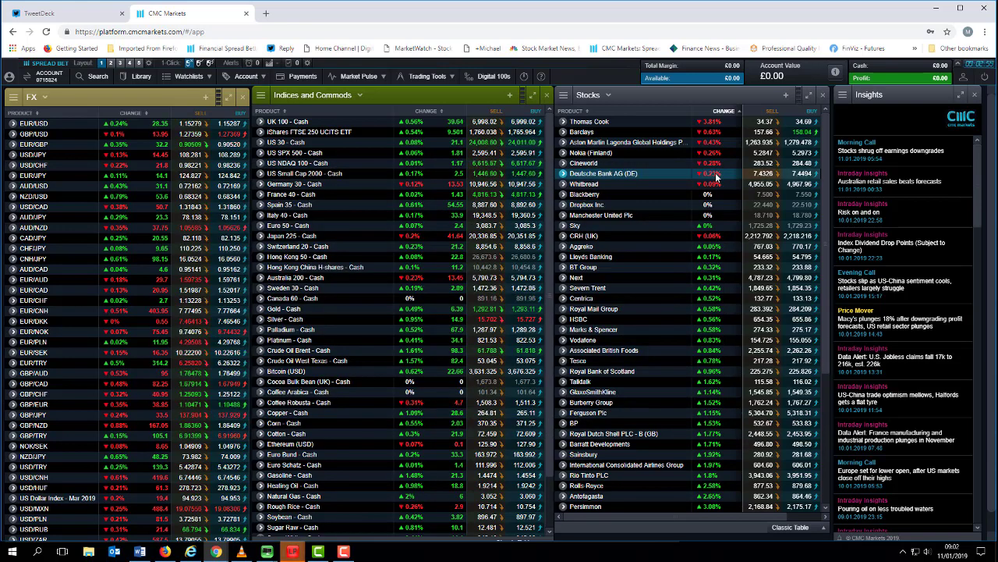